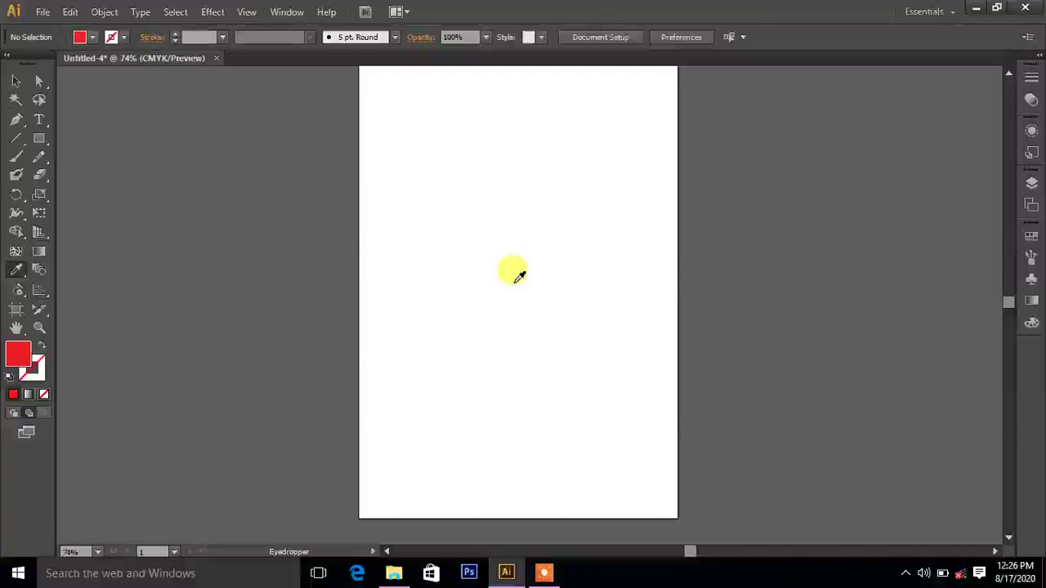
# Step: Draw a red star in the artboard's top-left corner and drag images.jpg from Pictures toward Illustrator
pyautogui.click(16, 81)
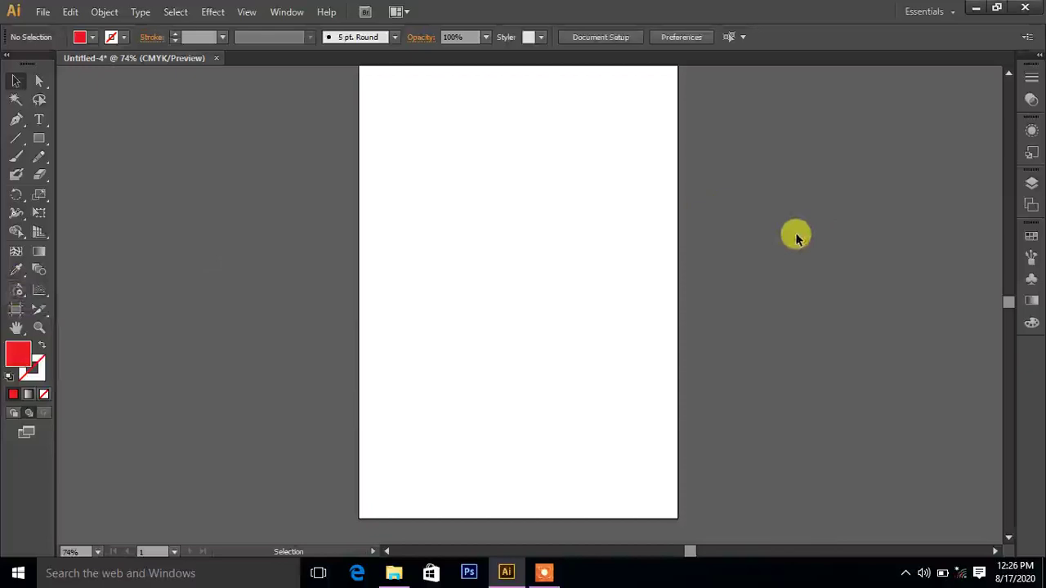
pyautogui.press('i')
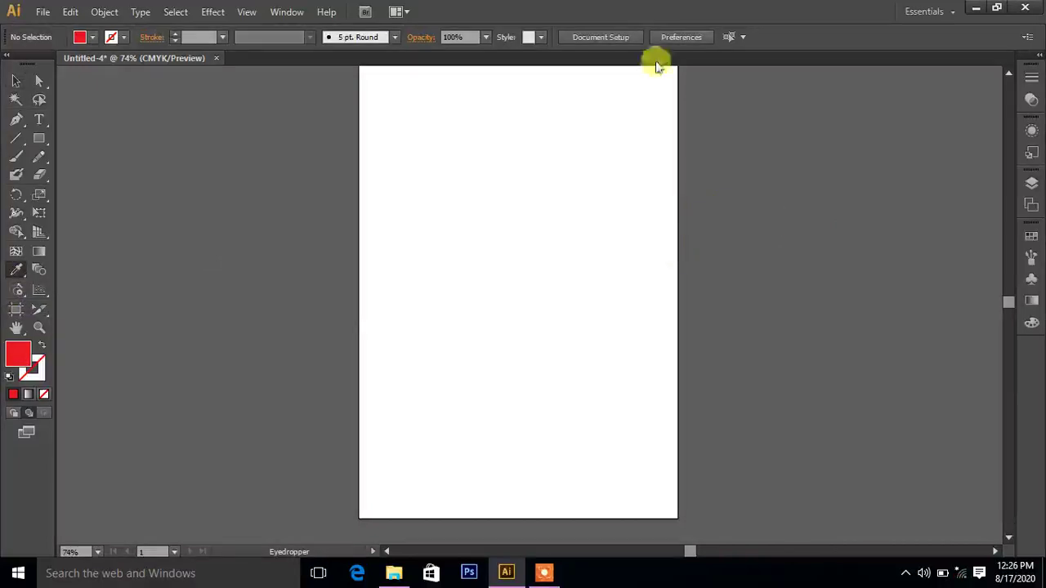
pyautogui.scroll(1, 621, 178)
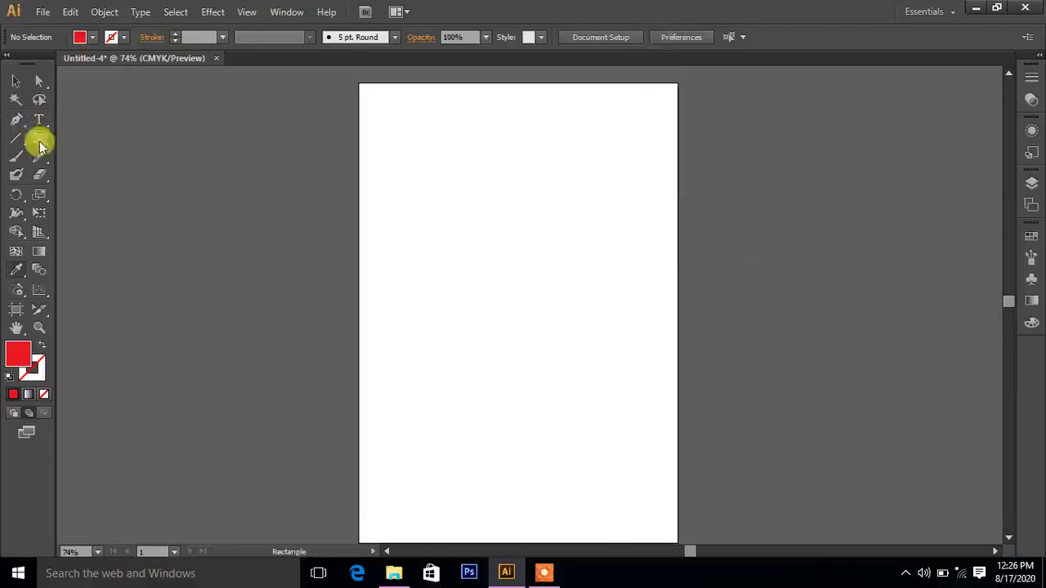
pyautogui.moveTo(39, 138); pyautogui.dragTo(104, 209)
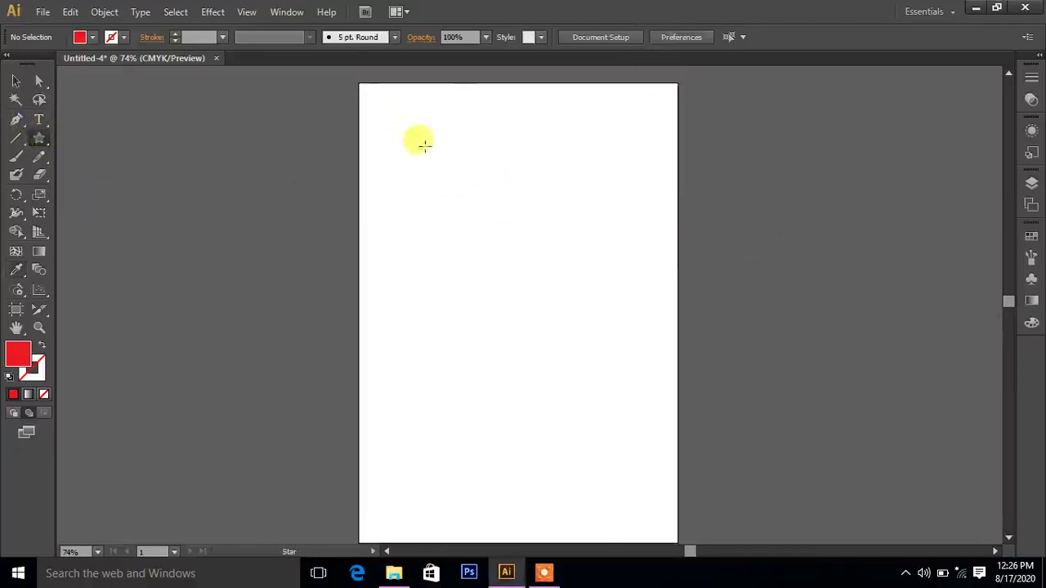
pyautogui.moveTo(422, 145); pyautogui.dragTo(458, 189)
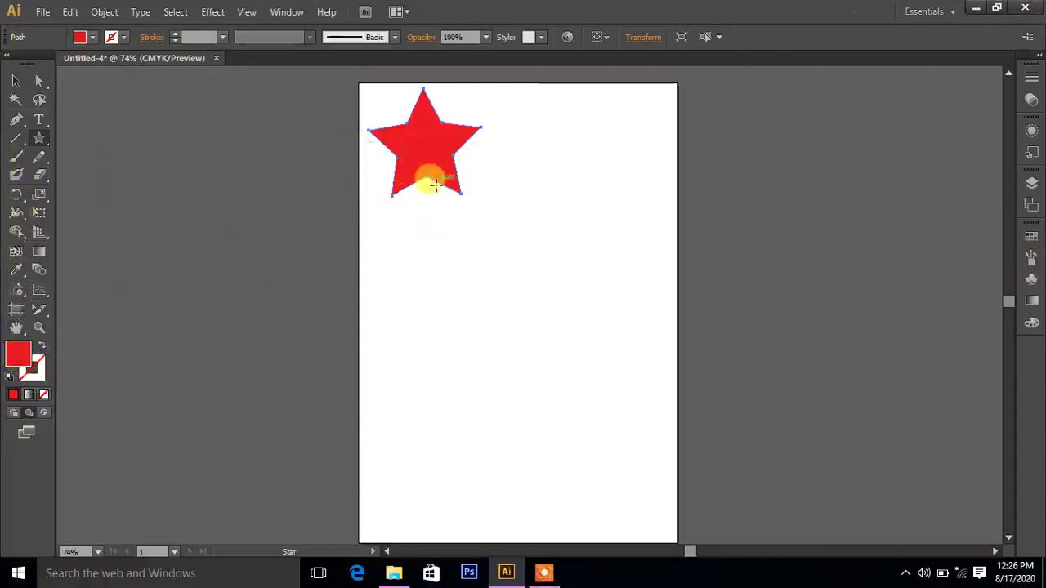
pyautogui.click(394, 573)
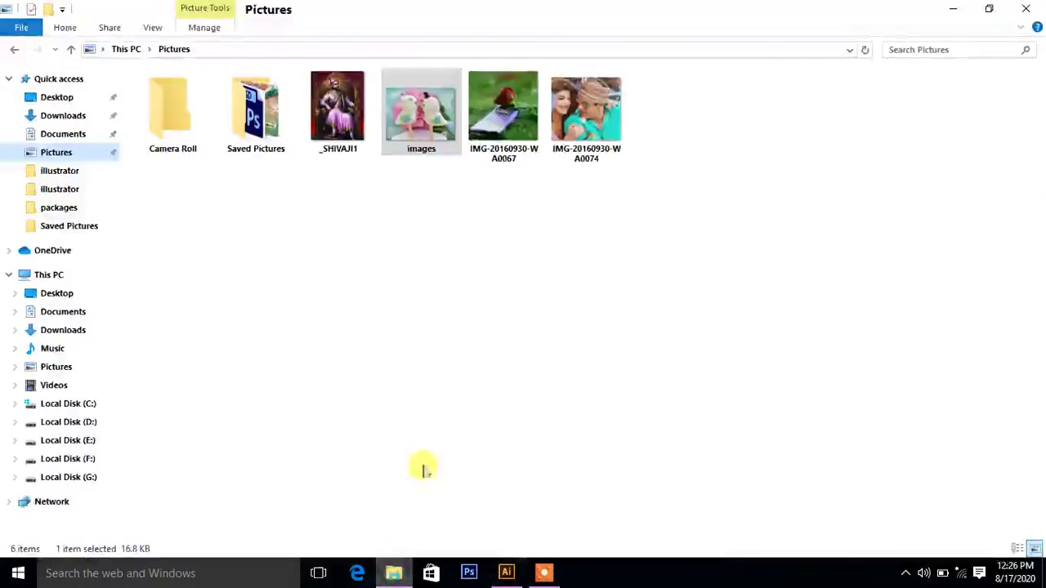
pyautogui.moveTo(420, 111); pyautogui.dragTo(484, 580)
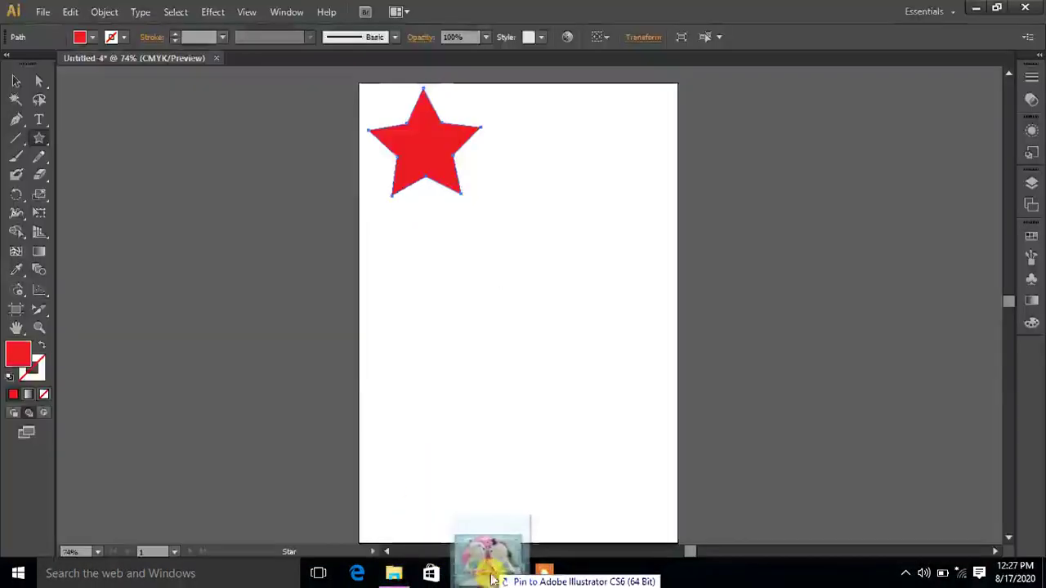
# Step: Drop images.jpg onto the artboard below the star, embed it, and reselect the star
pyautogui.moveTo(484, 580); pyautogui.dragTo(541, 357)
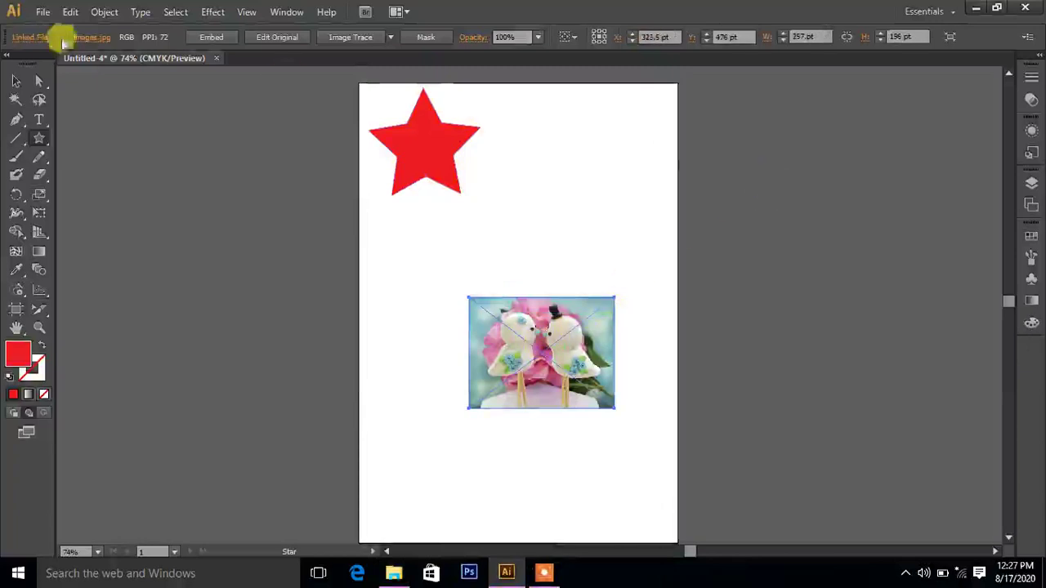
pyautogui.click(210, 37)
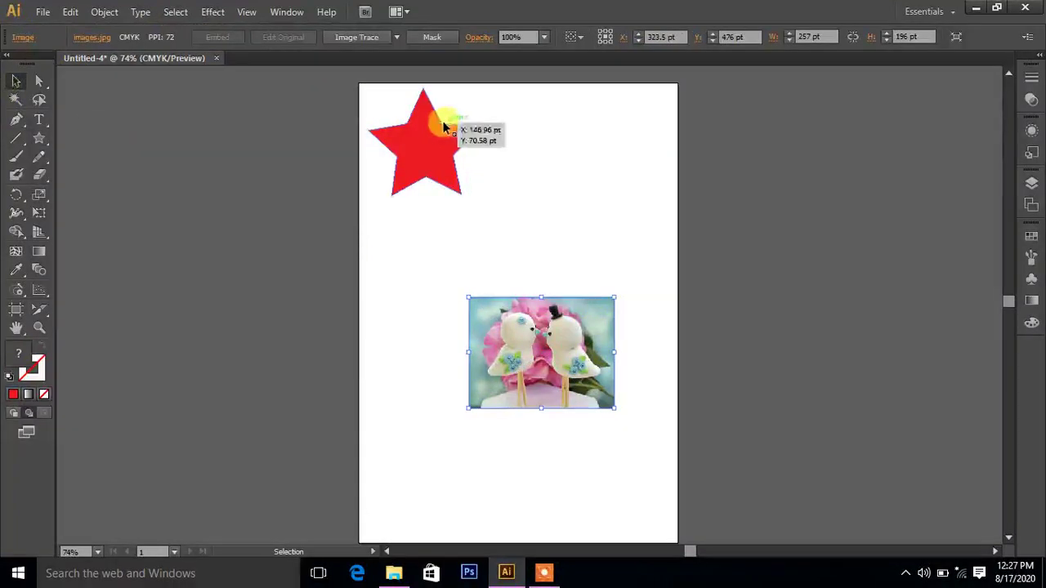
pyautogui.click(436, 129)
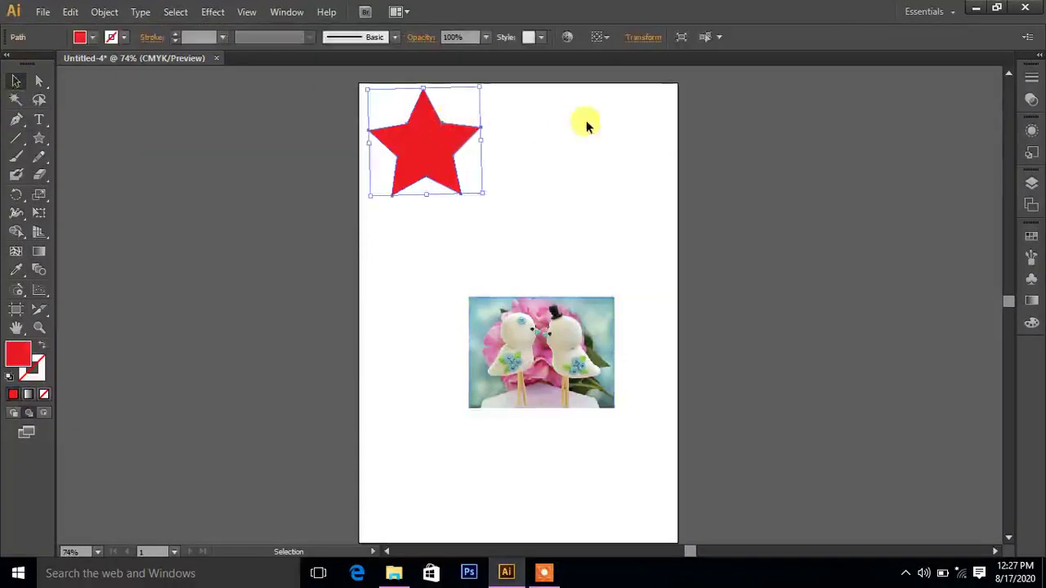
# Step: Set the star's fill to purple-pink #C35ACC in the Color Picker
pyautogui.doubleClick(18, 352)
pyautogui.click(543, 281)
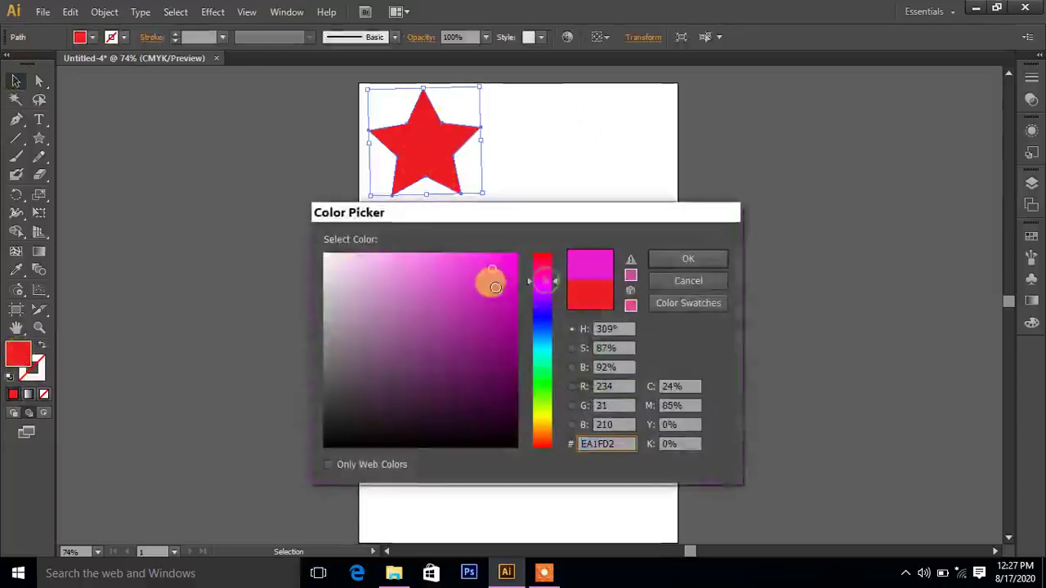
pyautogui.moveTo(546, 279); pyautogui.dragTo(544, 300)
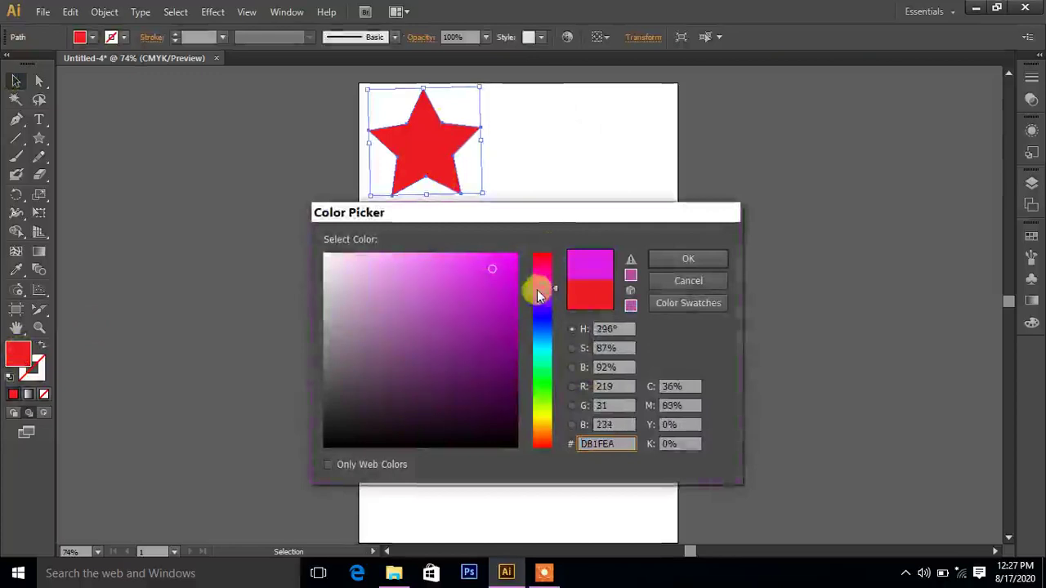
pyautogui.moveTo(439, 291); pyautogui.dragTo(435, 290)
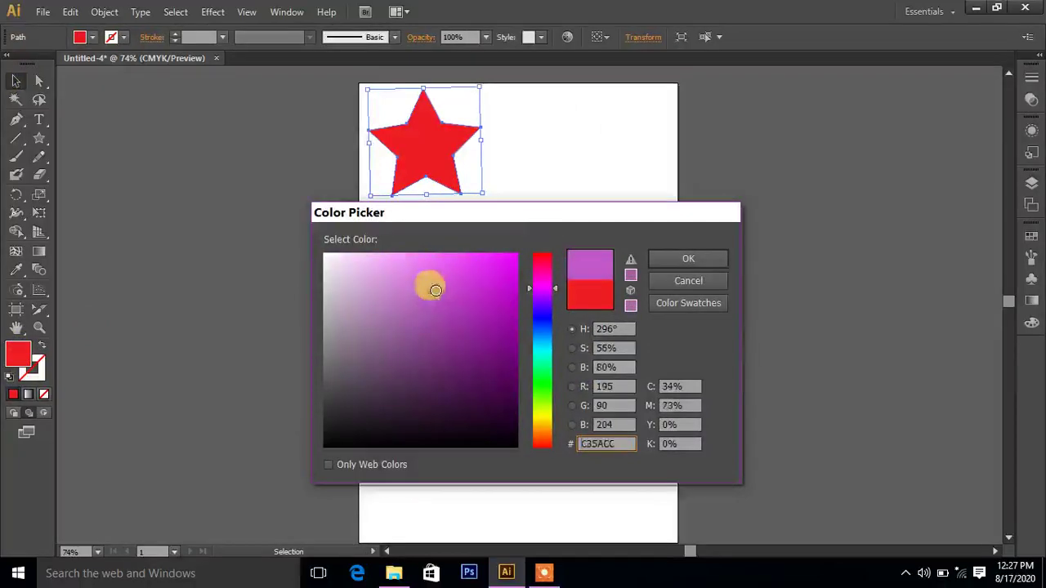
pyautogui.moveTo(535, 217)
pyautogui.mouseDown()
pyautogui.moveTo(858, 143)
pyautogui.moveTo(863, 152)
pyautogui.mouseUp()
pyautogui.click(1000, 189)
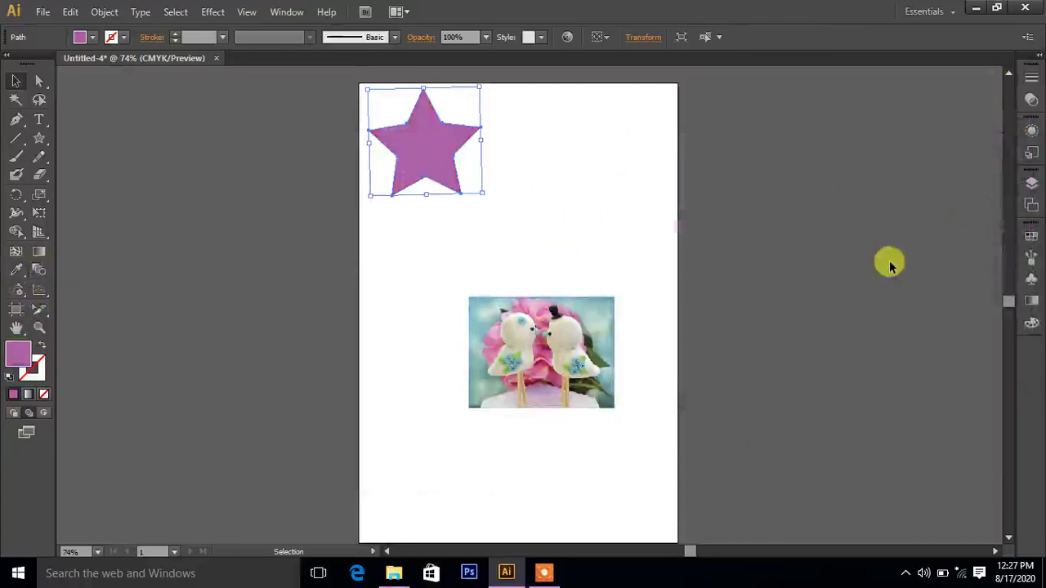
# Step: With the Eyedropper, sample the hat's black and the background's light blue into the star
pyautogui.press('i')
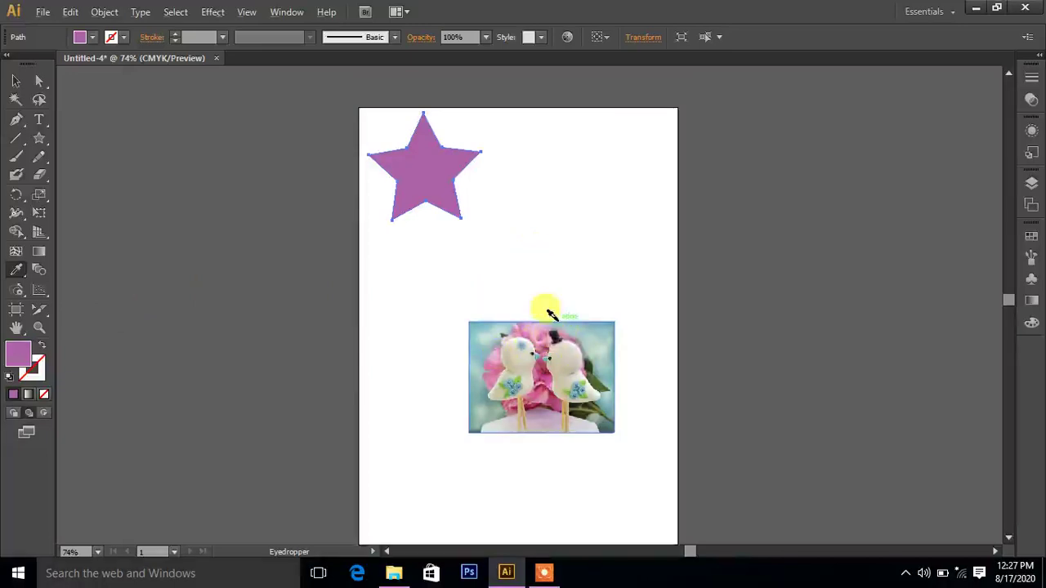
pyautogui.hotkey('ctrl', '+')
pyautogui.hotkey('ctrl', '+')
pyautogui.hotkey('ctrl', '+')
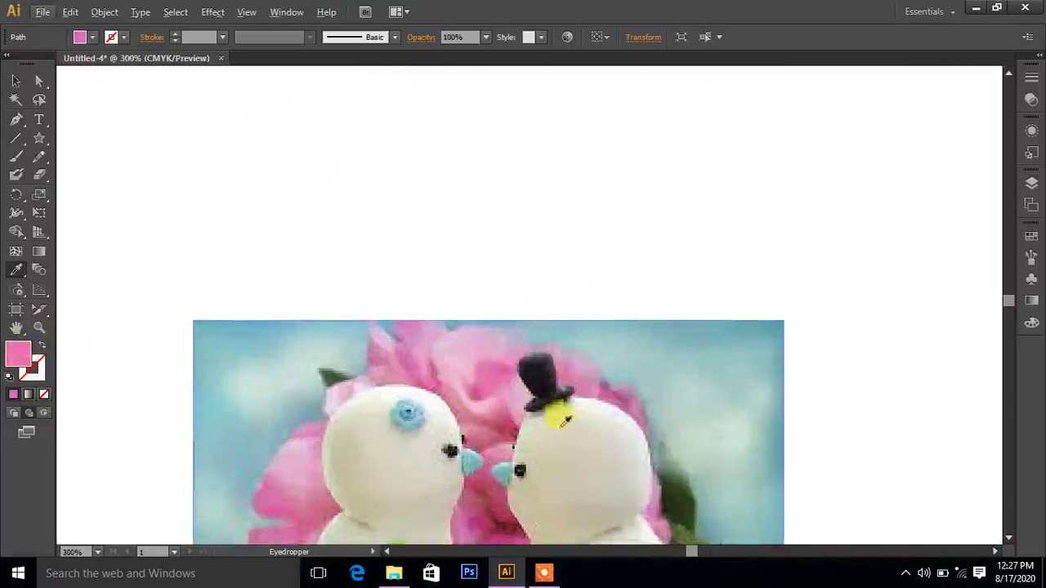
pyautogui.click(538, 368)
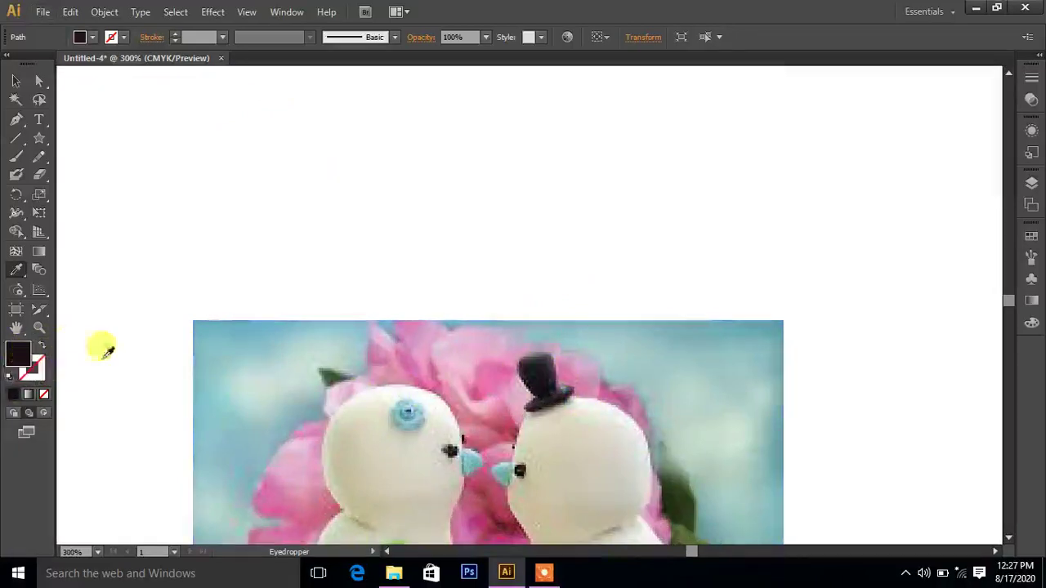
pyautogui.scroll(-1, 535, 404)
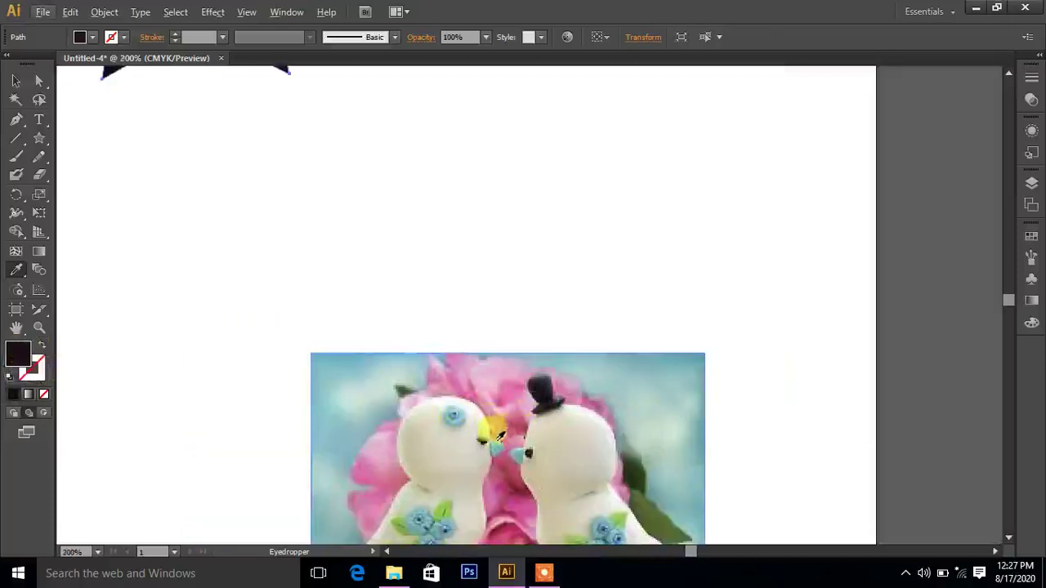
pyautogui.click(330, 364)
pyautogui.scroll(-3, 330, 364)
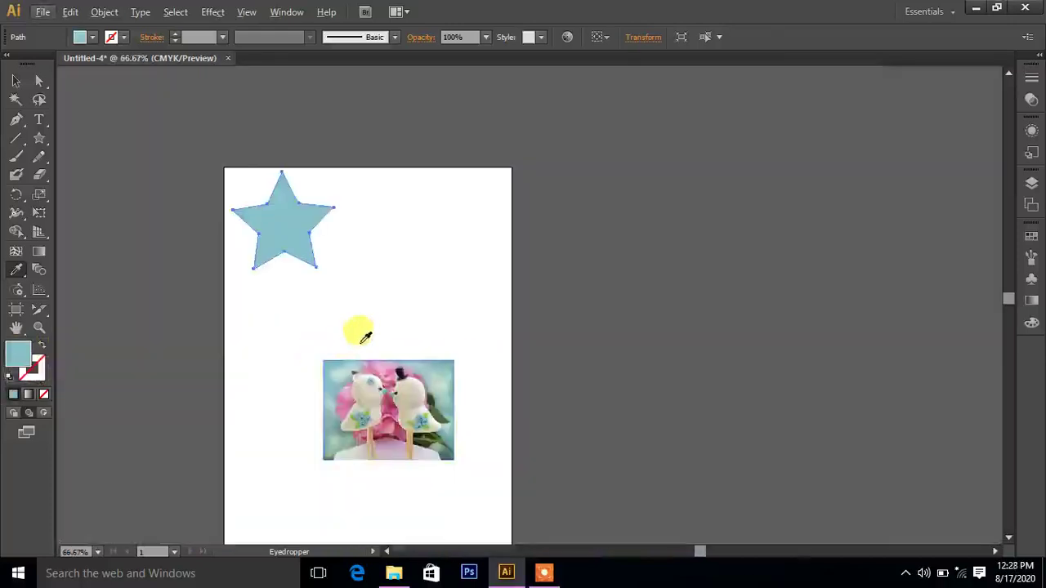
pyautogui.click(376, 400)
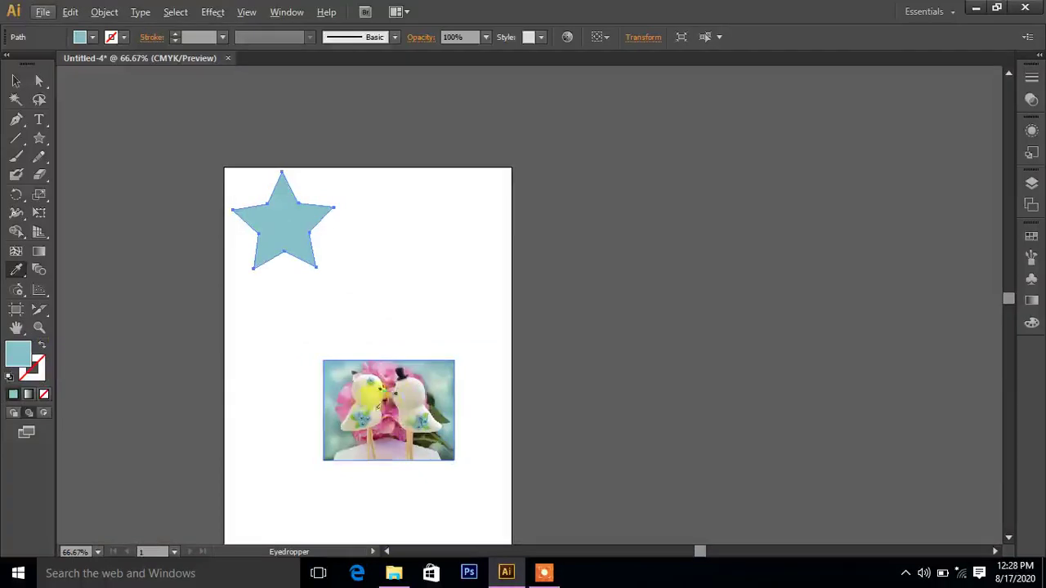
# Step: Center the artboard and sample pinks from the bird photo, leaving the star light pink
pyautogui.scroll(2, 440, 417)
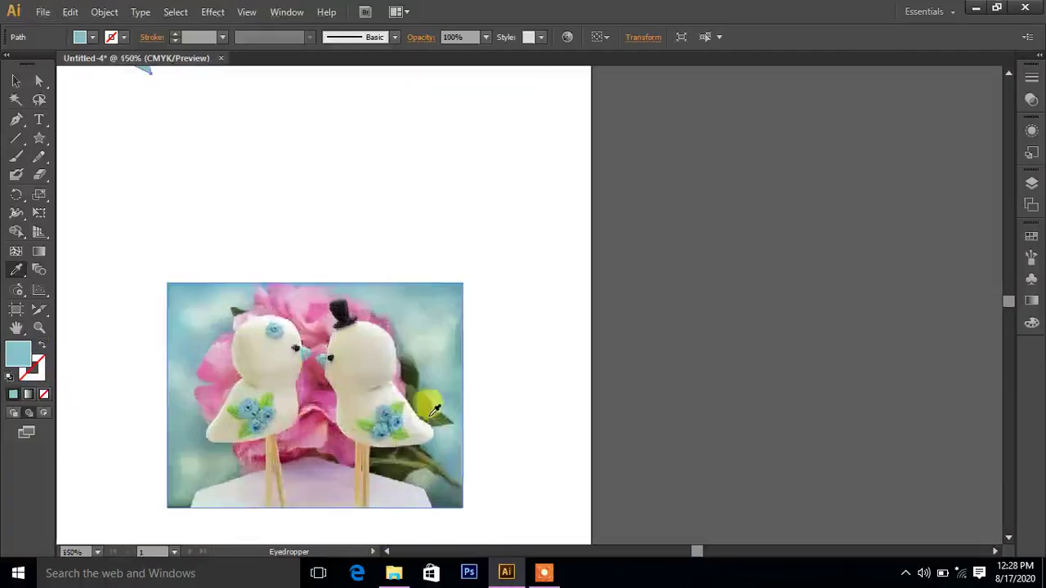
pyautogui.scroll(1, 304, 275)
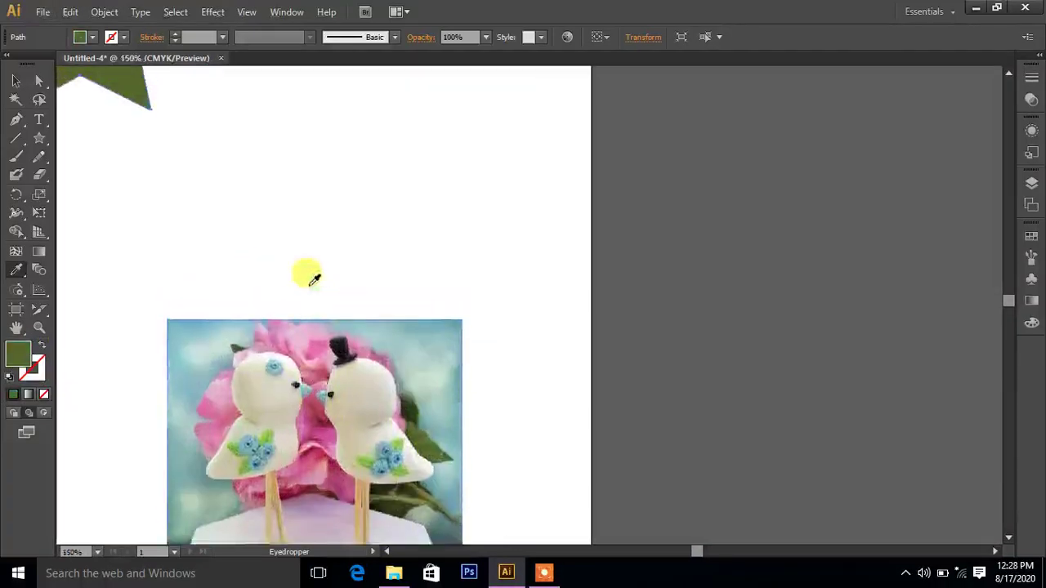
pyautogui.scroll(-2, 139, 145)
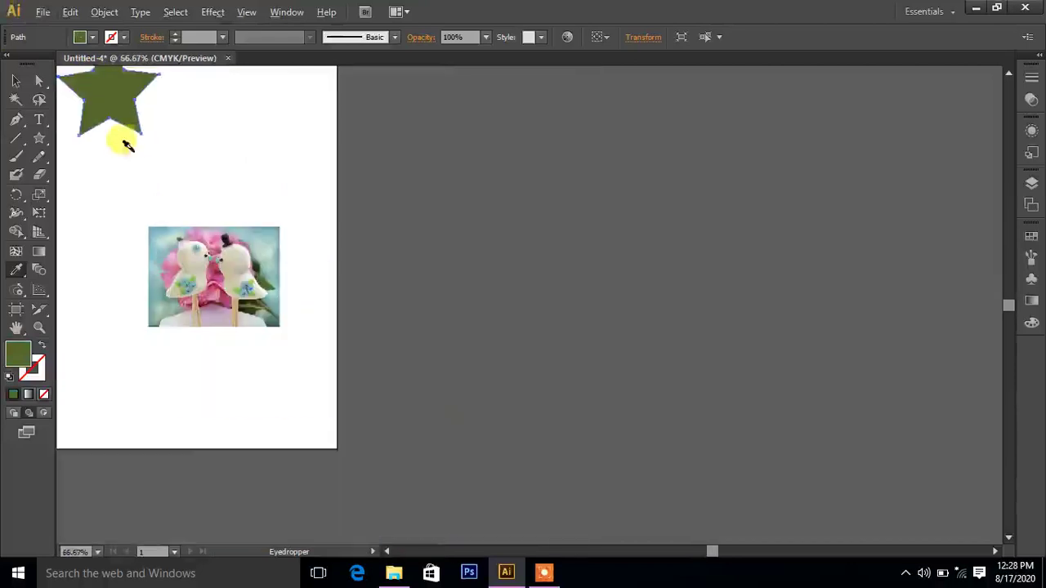
pyautogui.scroll(2, 172, 147)
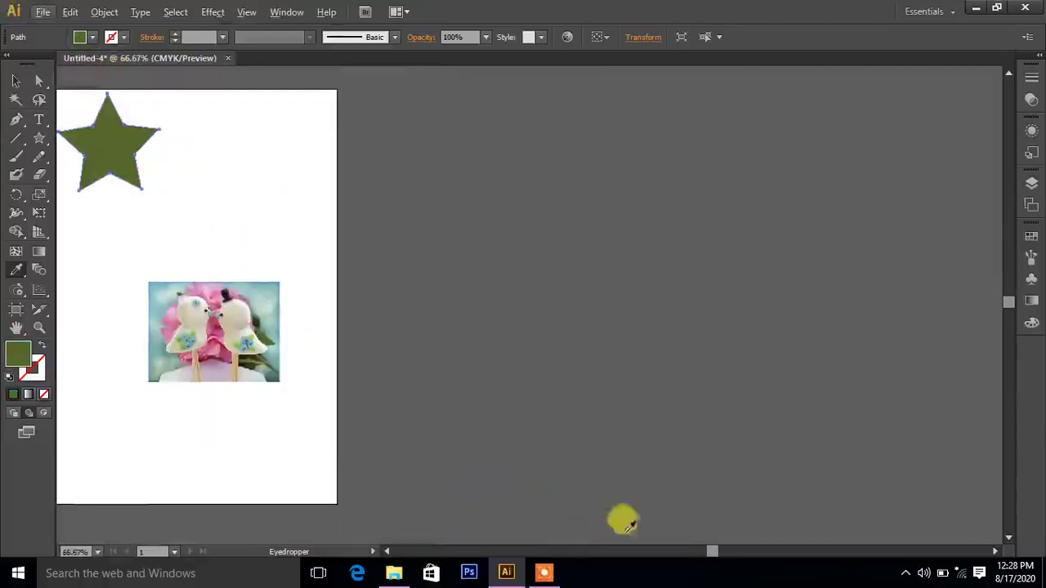
pyautogui.moveTo(718, 555); pyautogui.dragTo(700, 553)
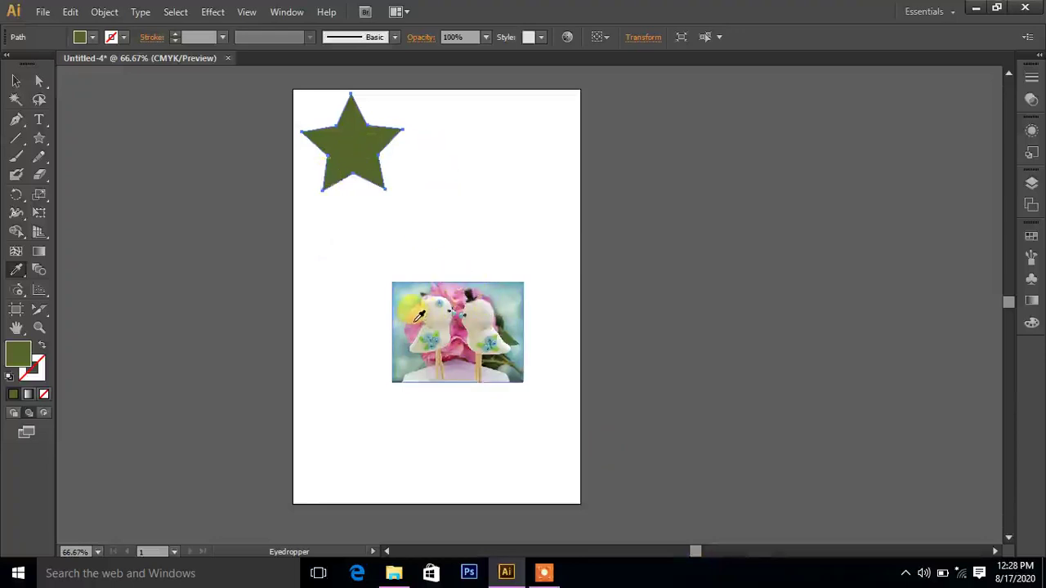
pyautogui.click(417, 319)
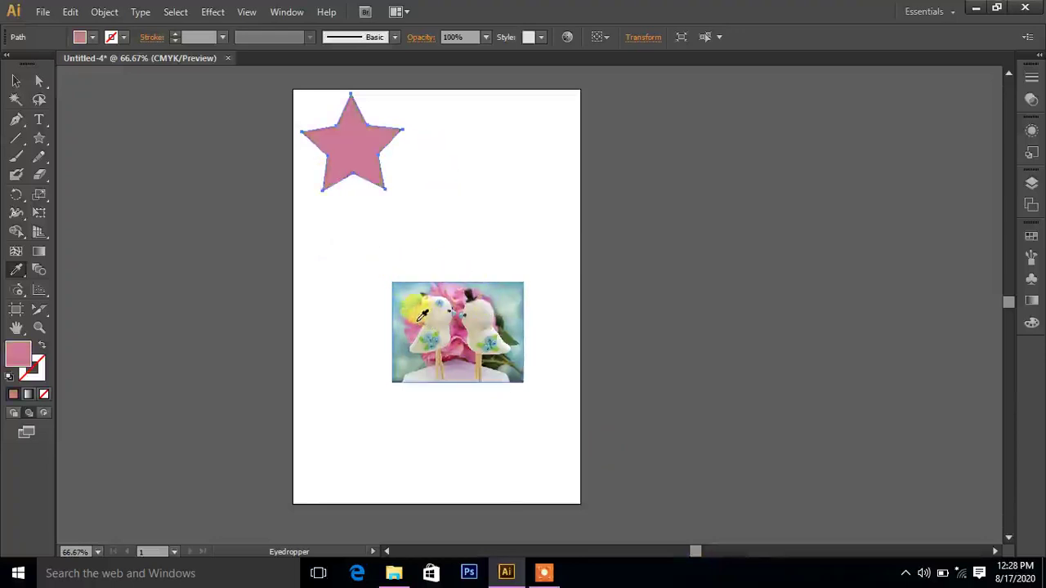
pyautogui.click(417, 316)
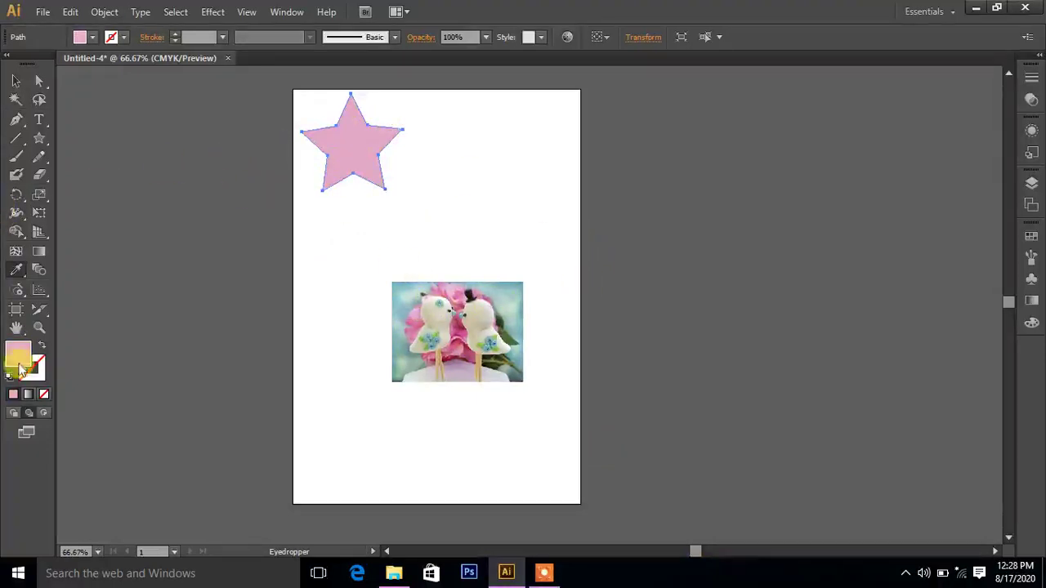
pyautogui.click(18, 328)
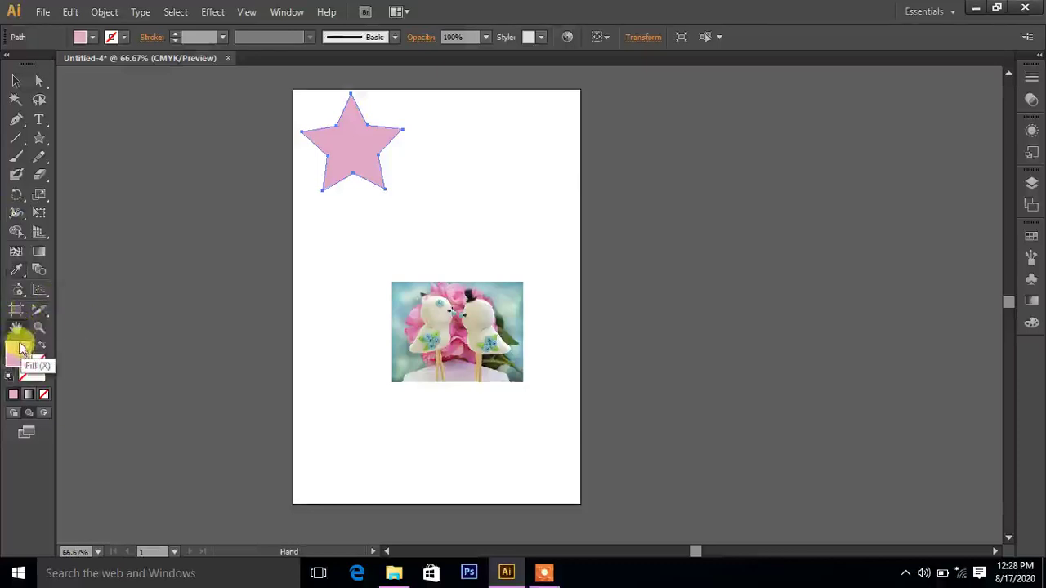
# Step: Zoom to 150% and sample a deeper rose-pink from the photo's flowers into the star
pyautogui.click(16, 270)
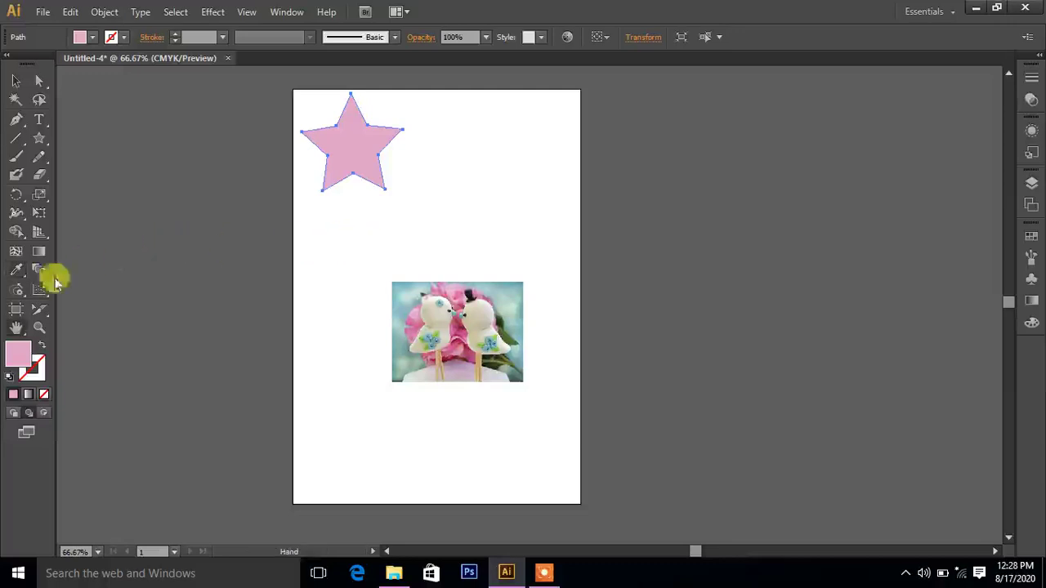
pyautogui.moveTo(470, 227)
pyautogui.mouseDown()
pyautogui.moveTo(413, 249)
pyautogui.moveTo(600, 229)
pyautogui.moveTo(542, 275)
pyautogui.moveTo(561, 238)
pyautogui.moveTo(541, 271)
pyautogui.moveTo(630, 267)
pyautogui.moveTo(548, 236)
pyautogui.moveTo(618, 264)
pyautogui.moveTo(523, 251)
pyautogui.moveTo(548, 235)
pyautogui.moveTo(608, 234)
pyautogui.mouseUp()
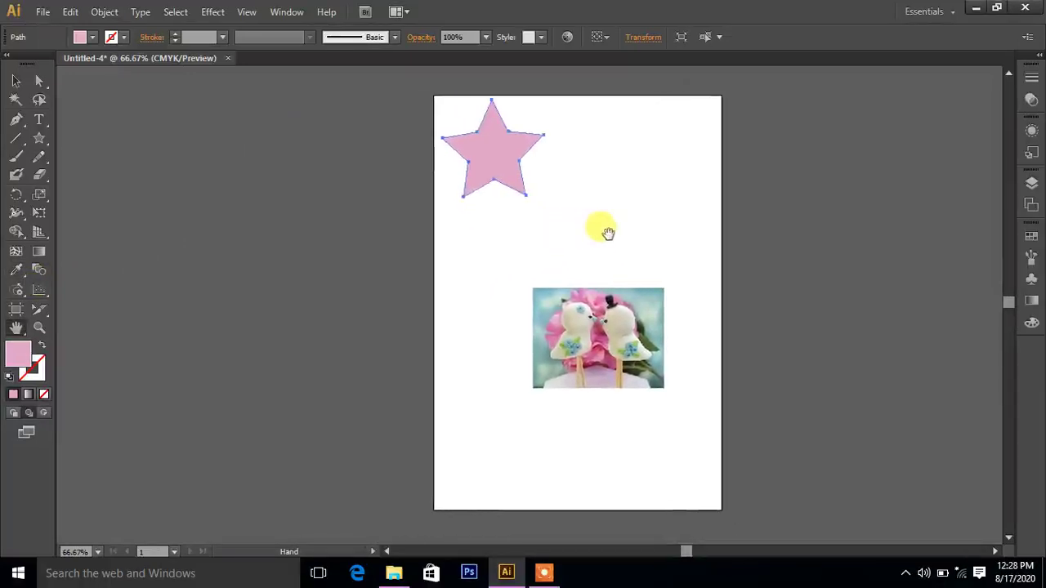
pyautogui.scroll(2, 608, 235)
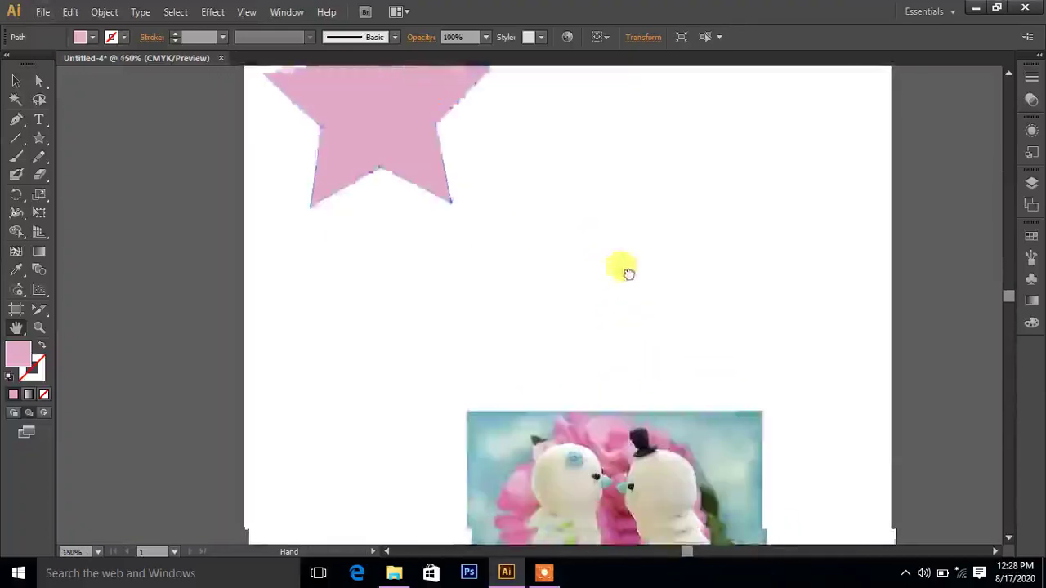
pyautogui.moveTo(627, 273); pyautogui.dragTo(607, 81)
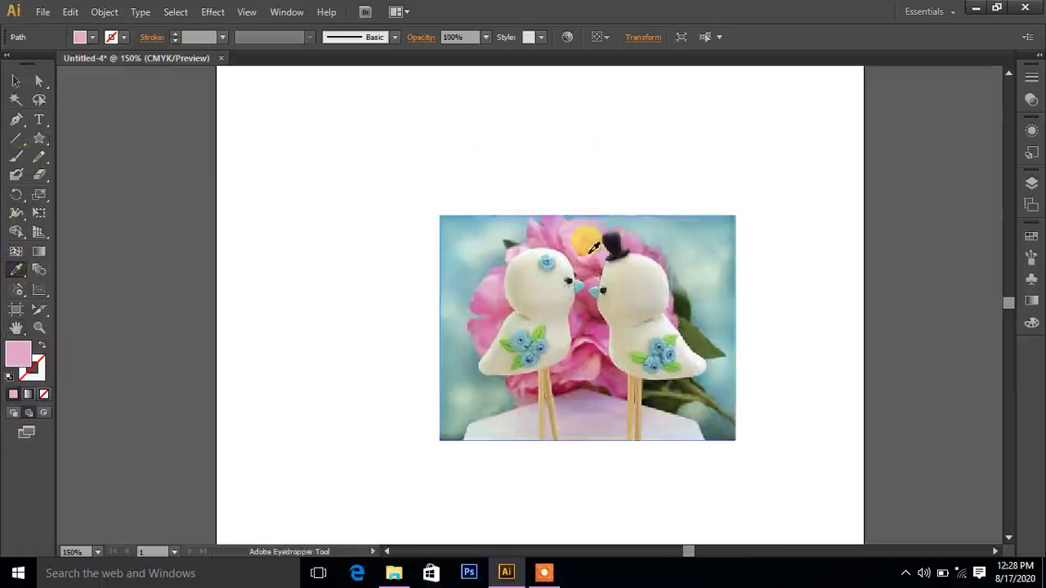
pyautogui.click(588, 245)
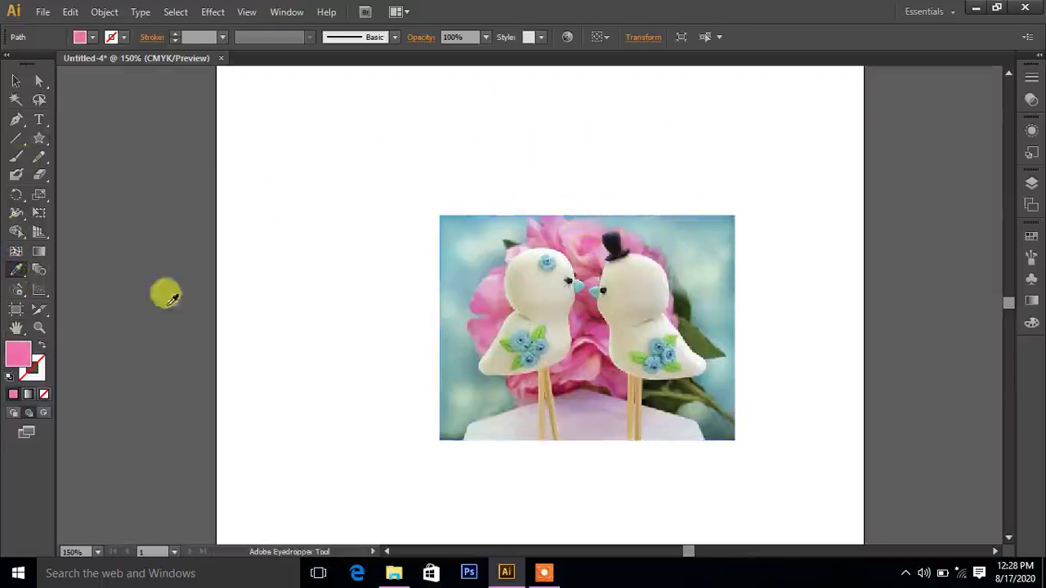
# Step: Pan and zoom back out to 66.67% to view the whole recoloured star
pyautogui.click(15, 328)
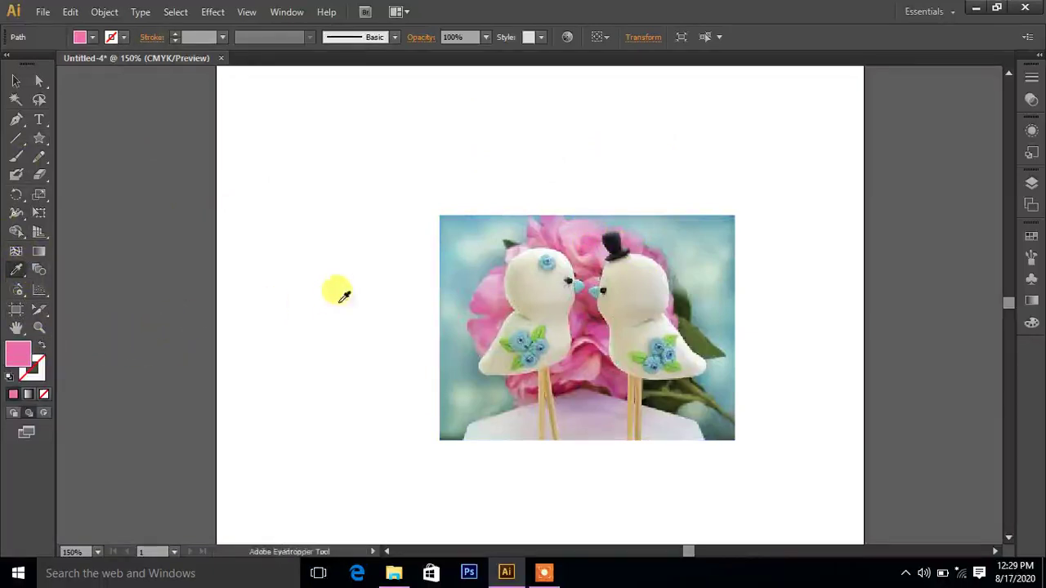
pyautogui.scroll(1, 380, 286)
pyautogui.scroll(2, 512, 123)
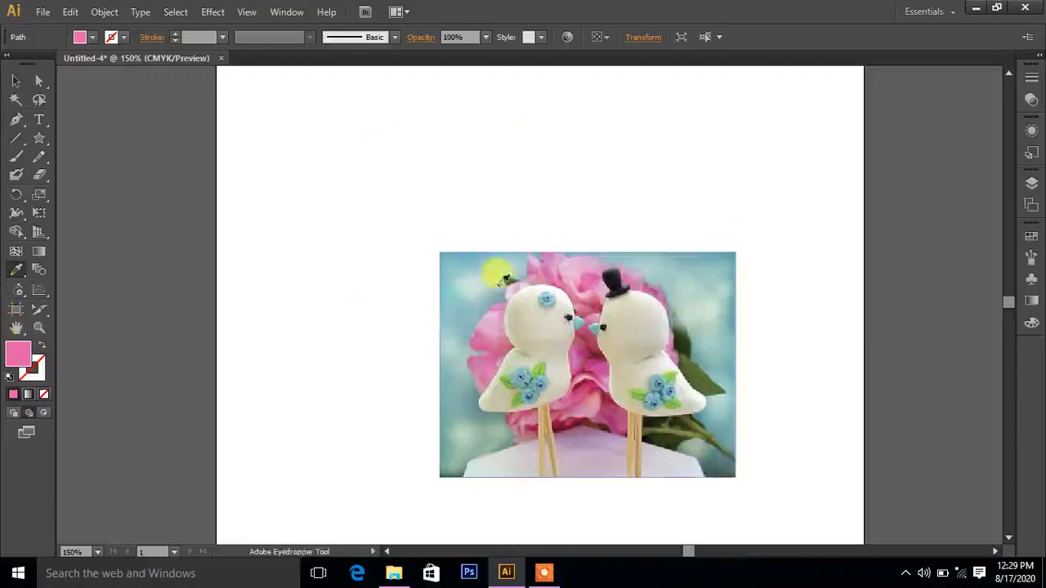
pyautogui.scroll(3, 602, 205)
pyautogui.scroll(6, 602, 205)
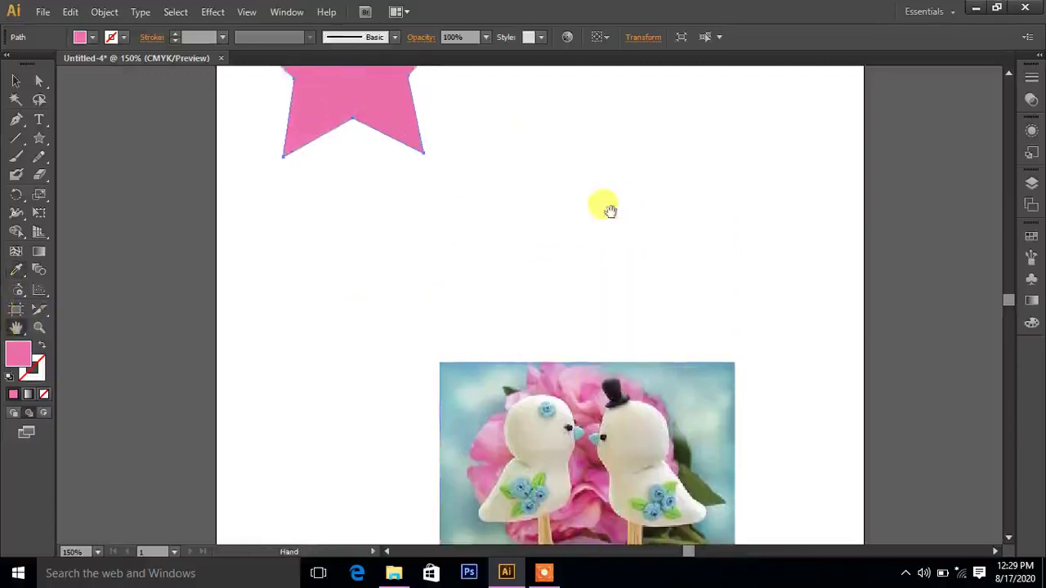
pyautogui.moveTo(508, 156); pyautogui.dragTo(575, 313)
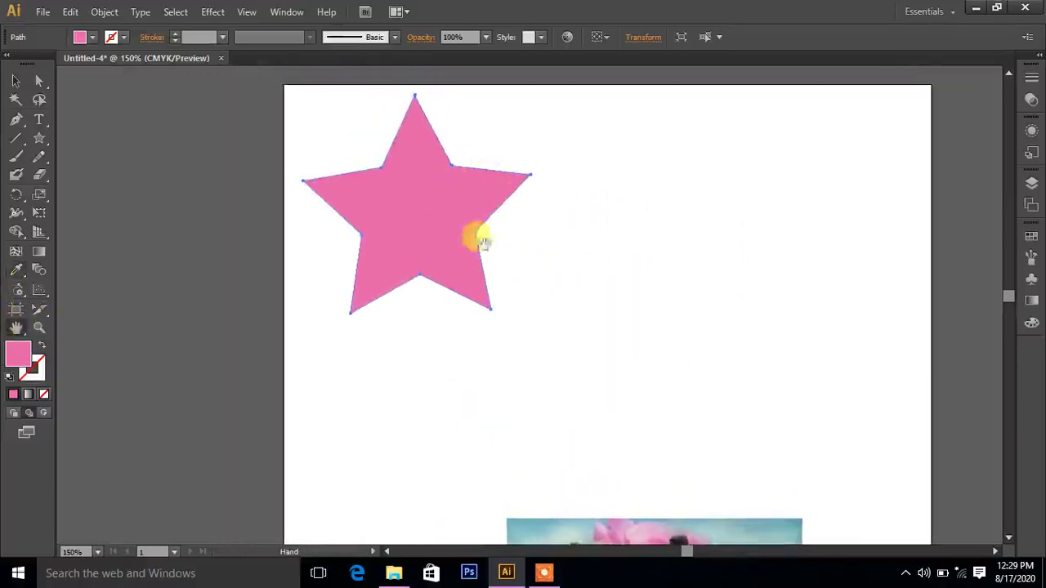
pyautogui.moveTo(568, 217)
pyautogui.mouseDown()
pyautogui.moveTo(607, 280)
pyautogui.moveTo(507, 180)
pyautogui.moveTo(520, 222)
pyautogui.moveTo(534, 219)
pyautogui.mouseUp()
pyautogui.scroll(-1, 567, 210)
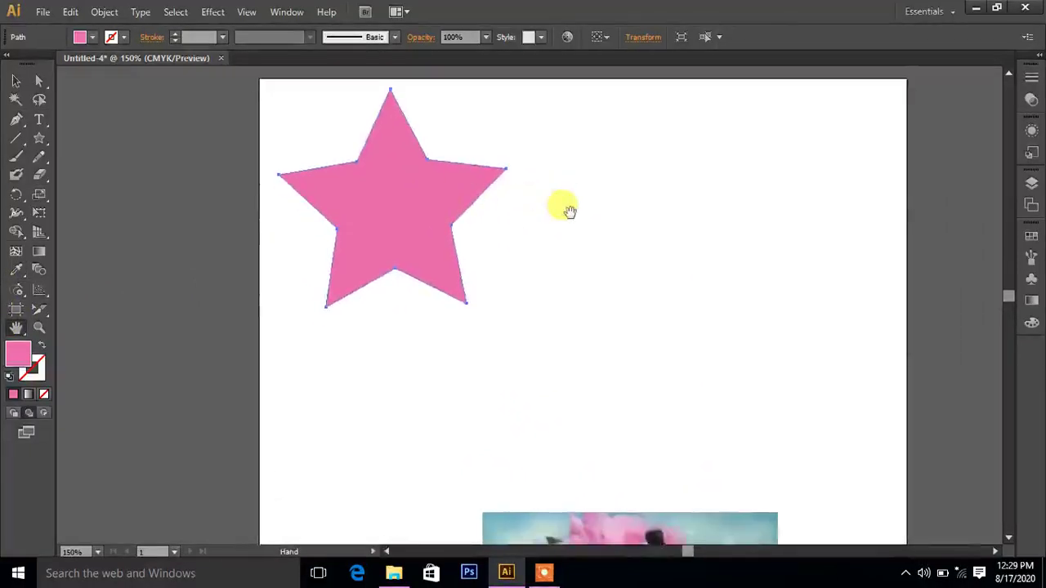
pyautogui.scroll(-2, 569, 212)
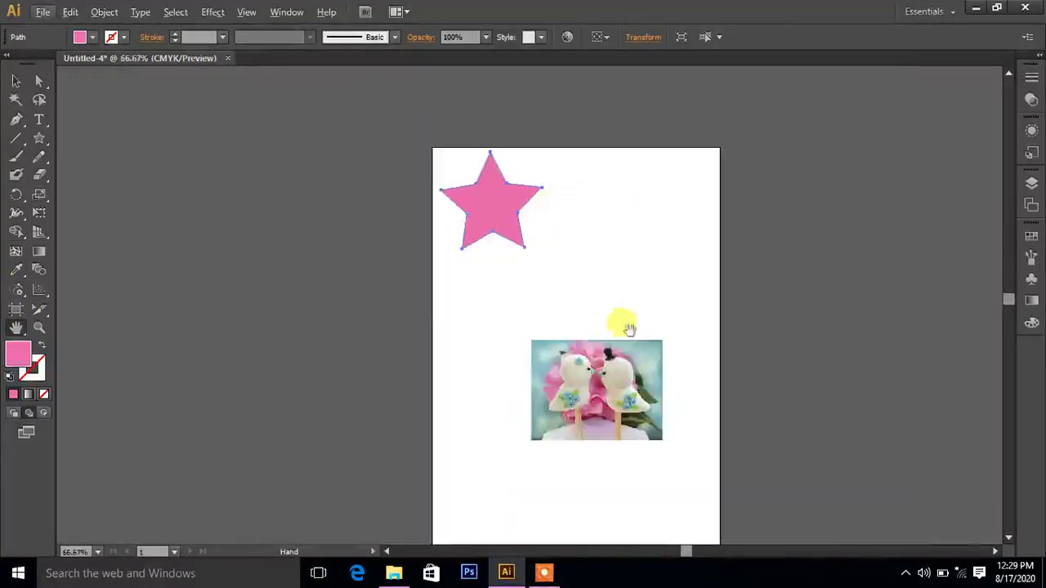
# Step: Measure two distances on the canvas with the Measure Tool
pyautogui.moveTo(572, 234)
pyautogui.mouseDown()
pyautogui.moveTo(532, 178)
pyautogui.moveTo(509, 175)
pyautogui.moveTo(502, 203)
pyautogui.moveTo(537, 192)
pyautogui.mouseUp()
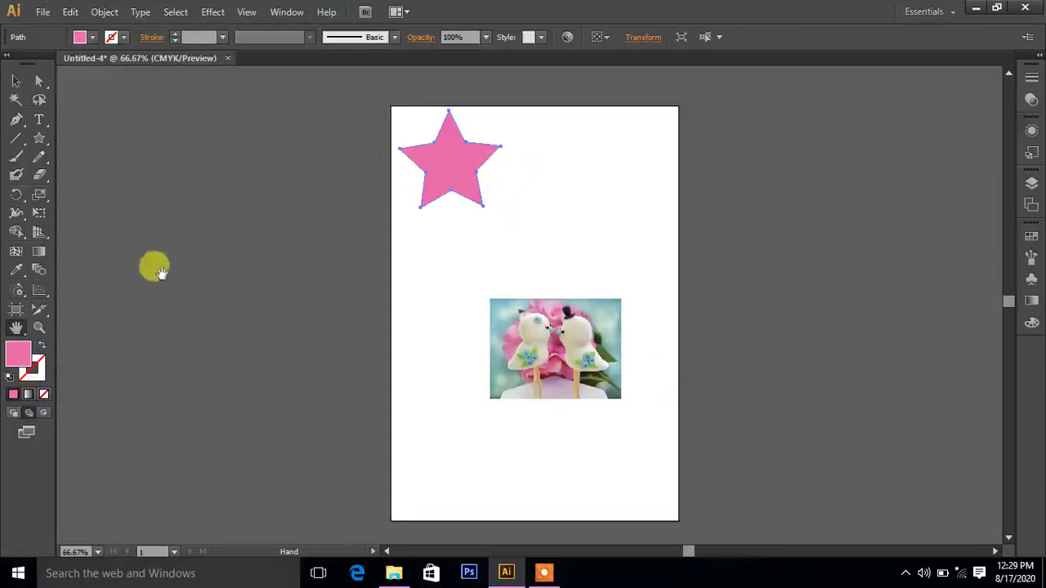
pyautogui.click(16, 270)
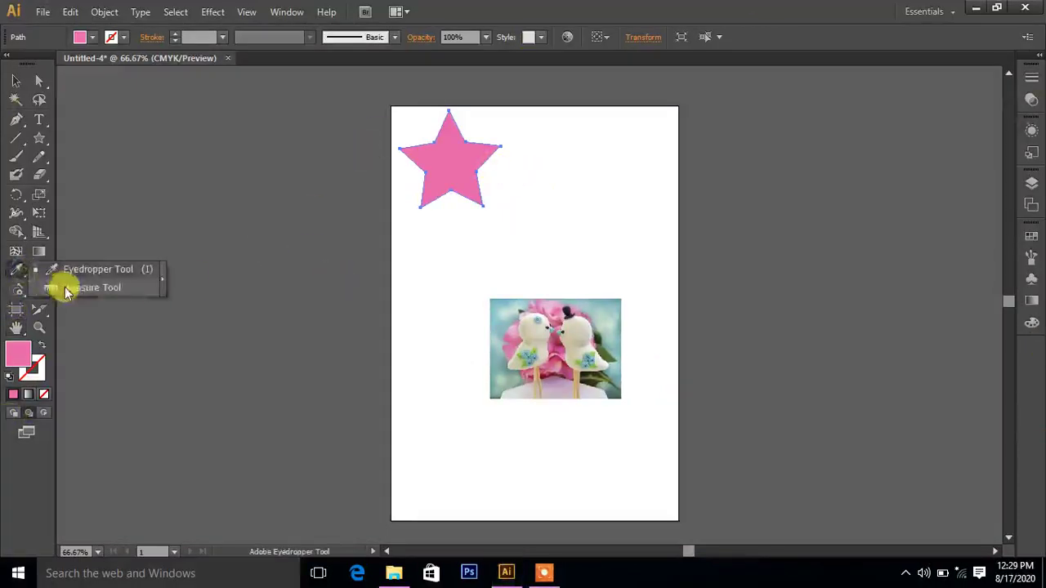
pyautogui.click(125, 290)
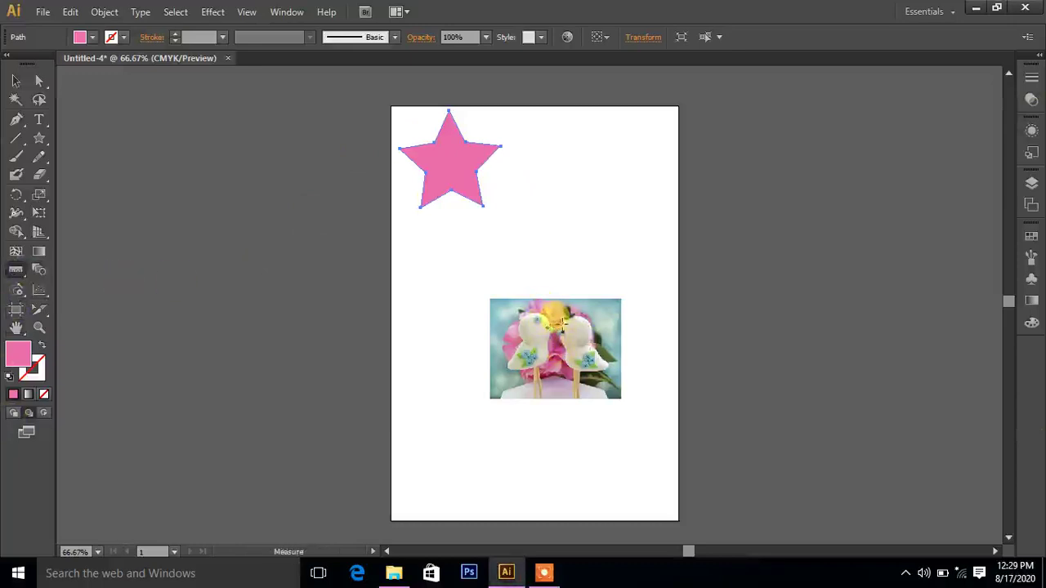
pyautogui.moveTo(538, 302); pyautogui.dragTo(557, 319)
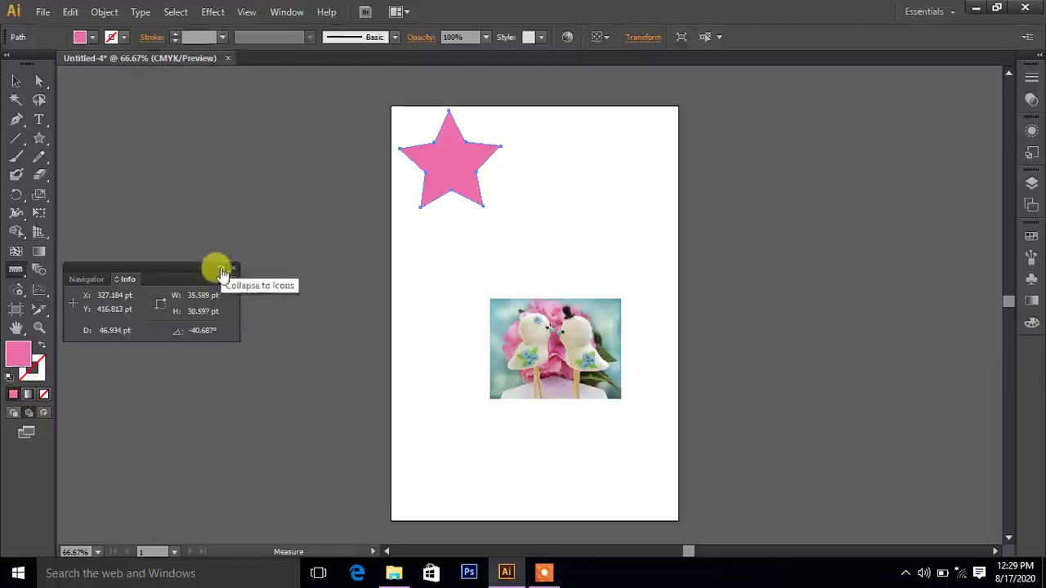
pyautogui.click(311, 294)
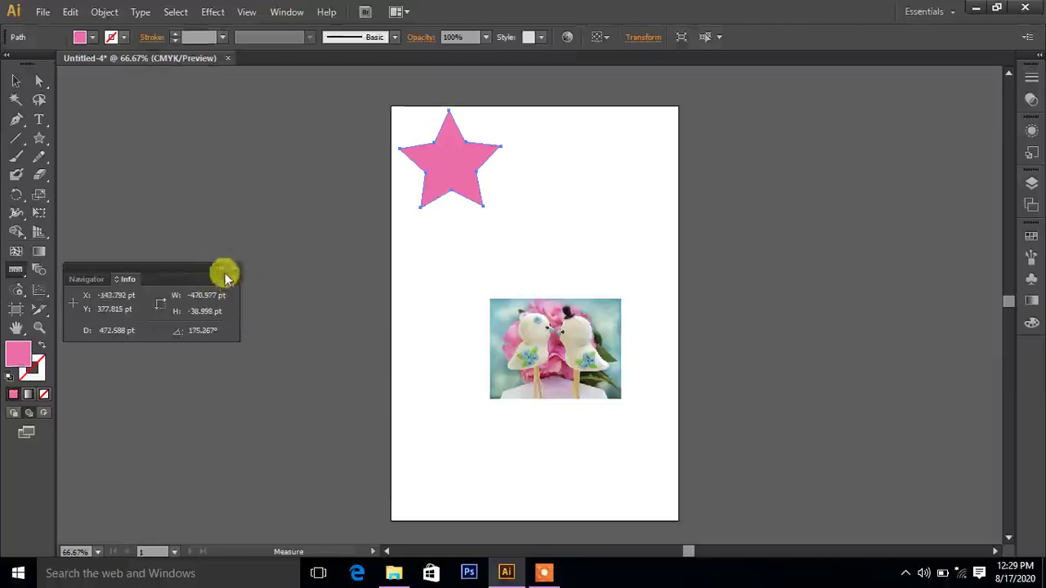
# Step: Close the Info panel and return to the Eyedropper Tool
pyautogui.click(231, 270)
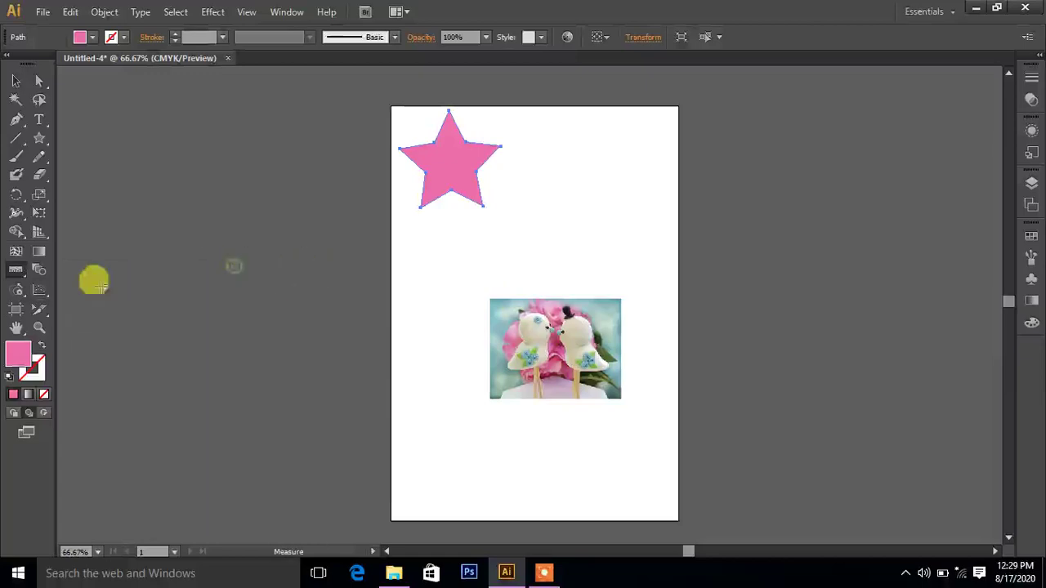
pyautogui.click(16, 269)
pyautogui.click(93, 270)
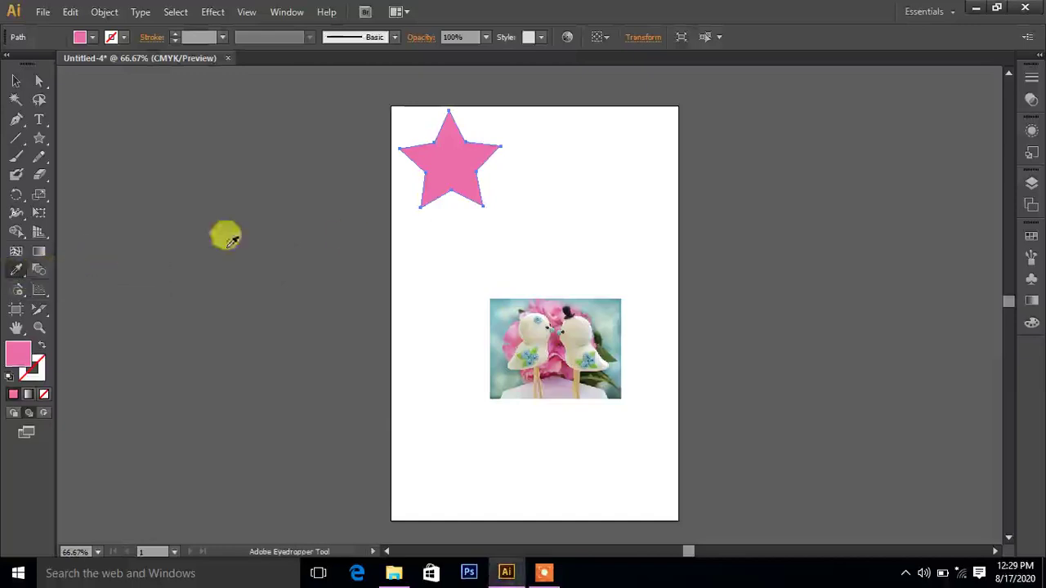
# Step: Sample a light blue-grey, then a darker steel blue from the photo into the star
pyautogui.click(507, 309)
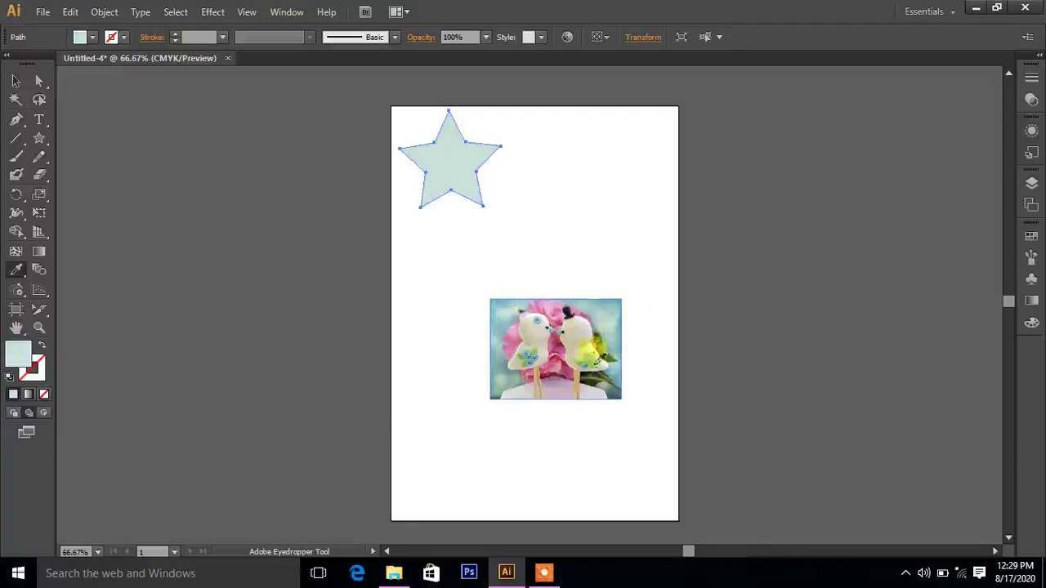
pyautogui.click(587, 364)
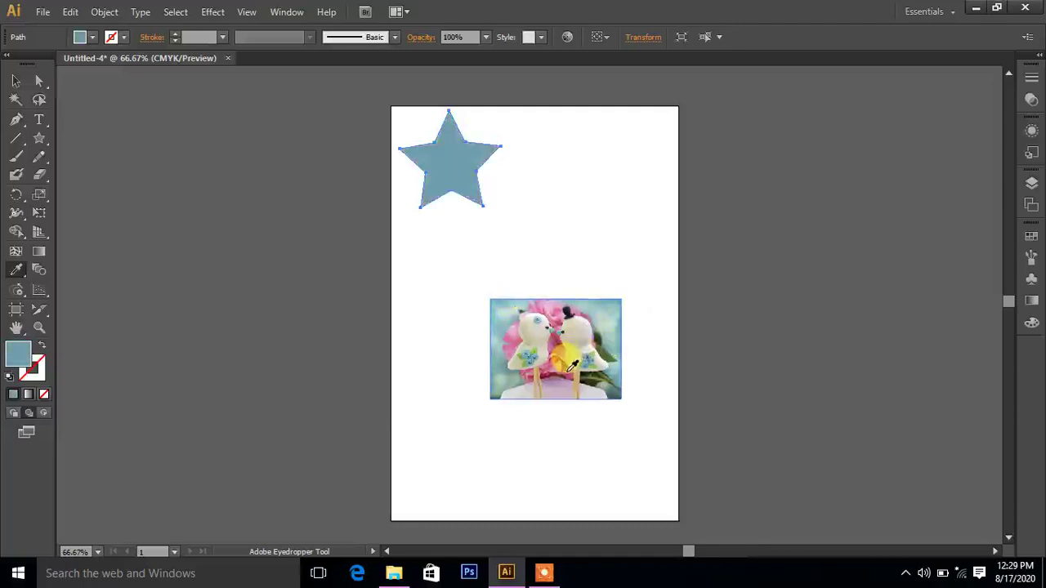